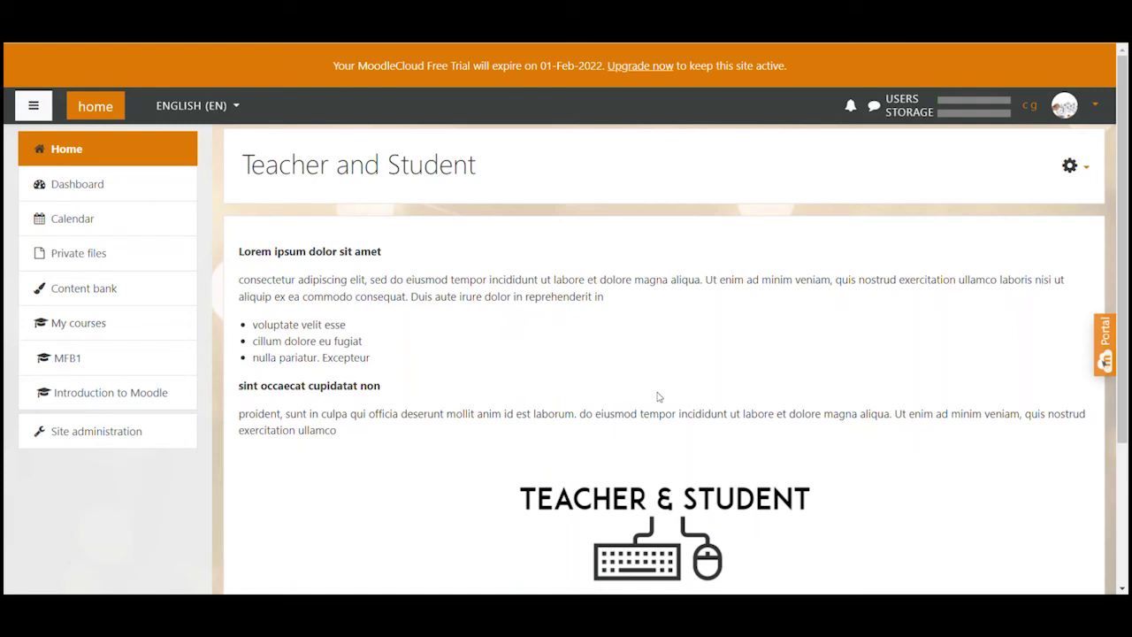
- Open the Backup page for the Math for Beginners (MFB1) course from the course gear menu
{"action": "left_click", "coordinate": [114, 365]}
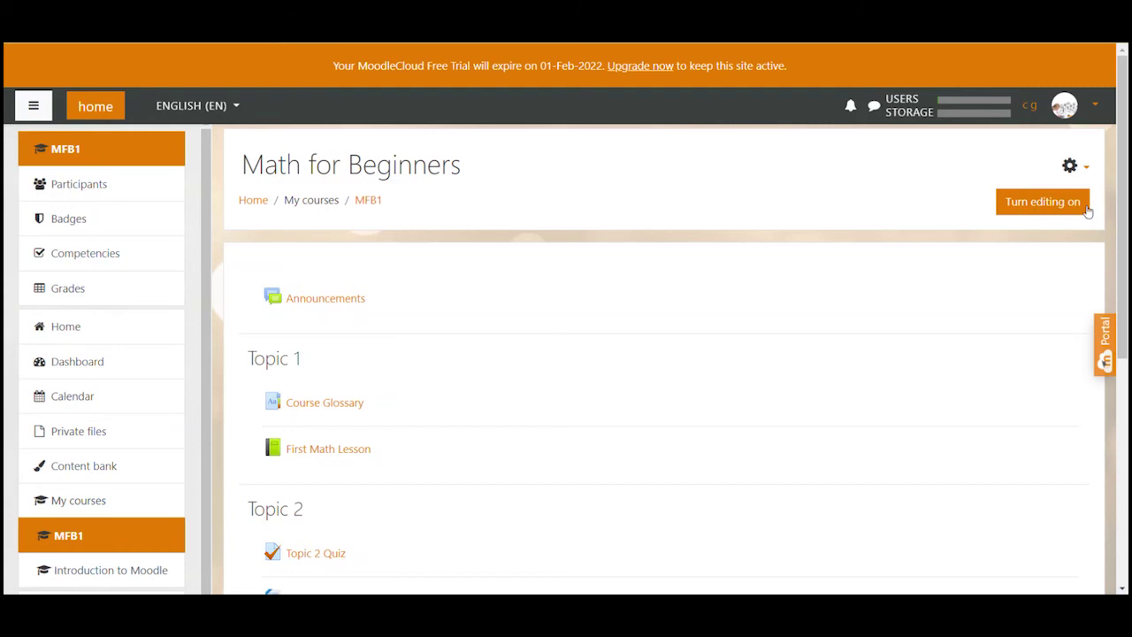
{"action": "left_click", "coordinate": [1085, 168]}
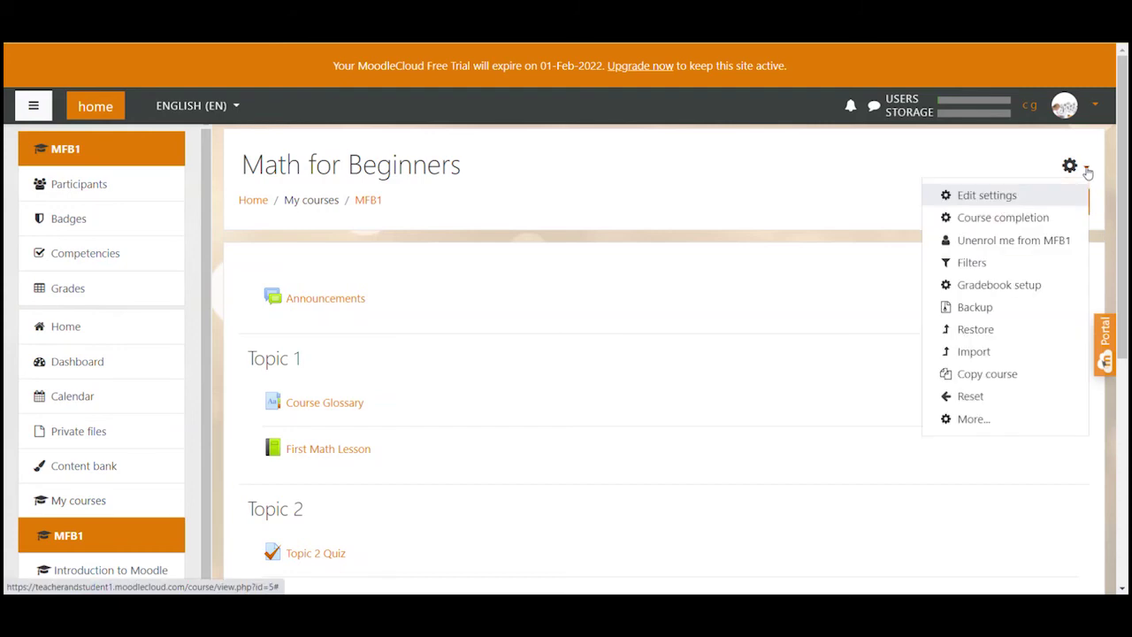
{"action": "left_click", "coordinate": [998, 312]}
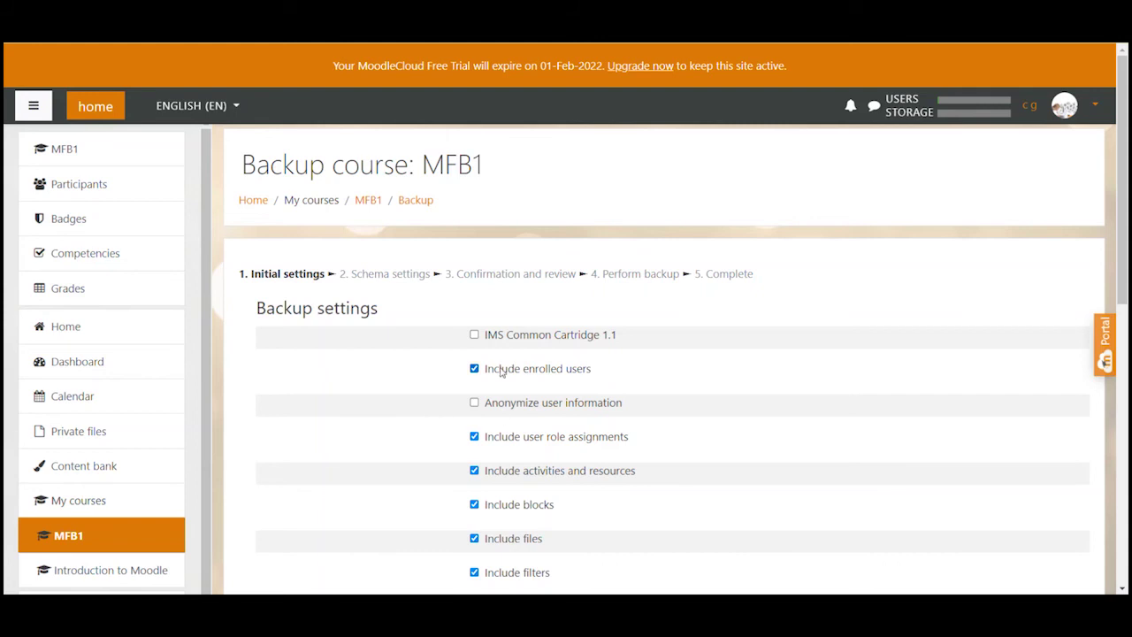
{"action": "left_click_drag", "start_coordinate": [487, 372], "coordinate": [594, 380]}
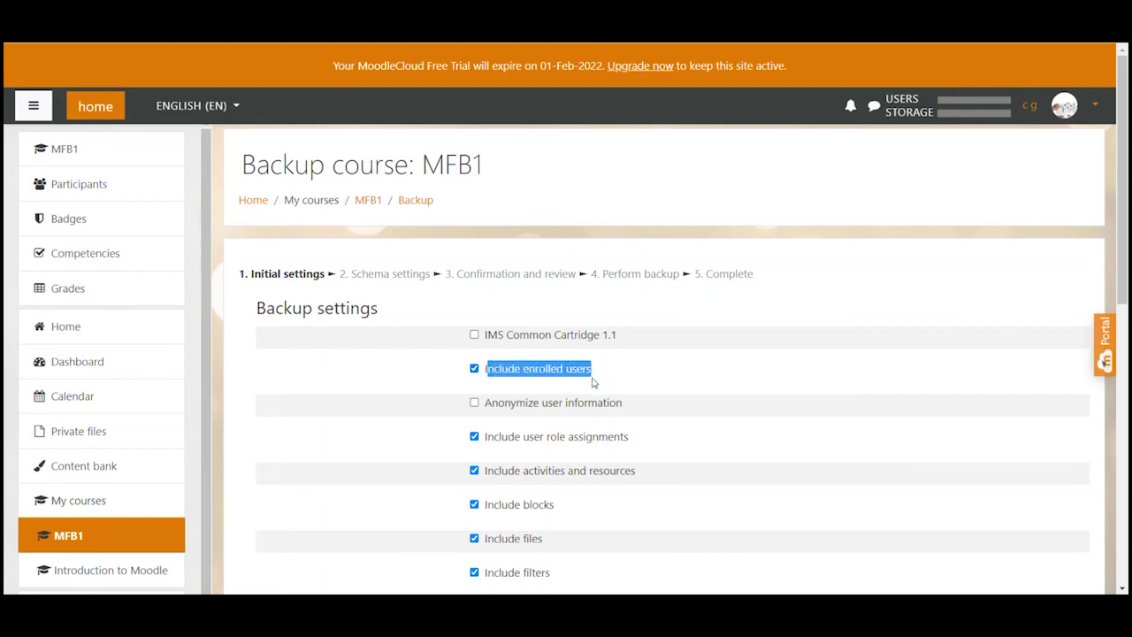
{"action": "left_click", "coordinate": [447, 405]}
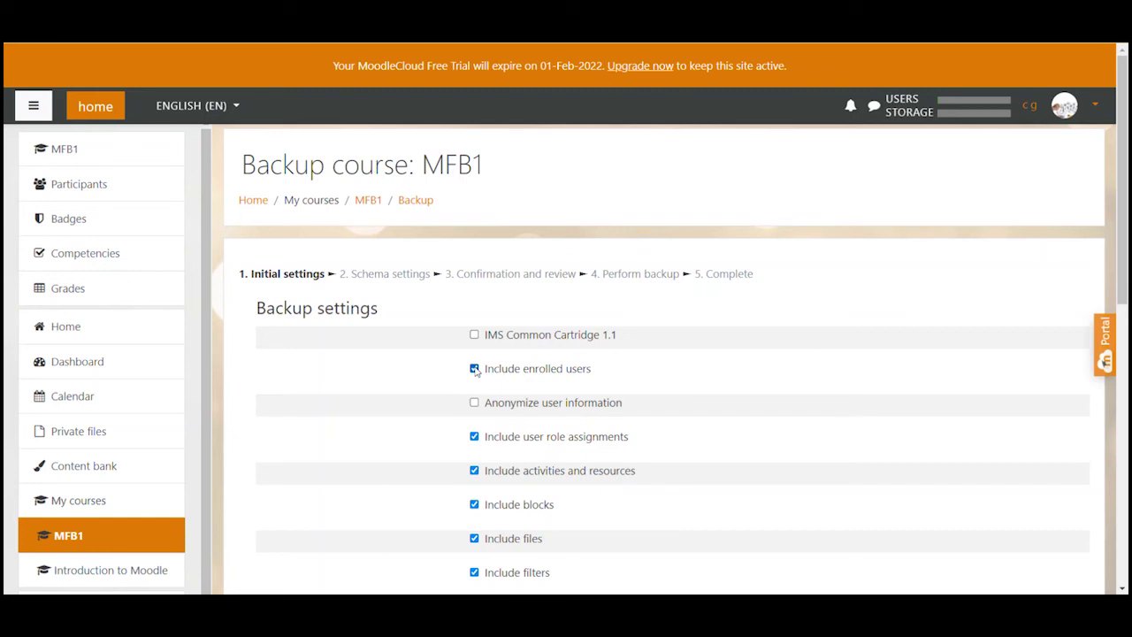
- Untick Include enrolled users in the Initial settings, then scroll down to the Next button
{"action": "left_click", "coordinate": [475, 369]}
{"action": "scroll", "coordinate": [536, 435], "scroll_direction": "down", "scroll_amount": 2}
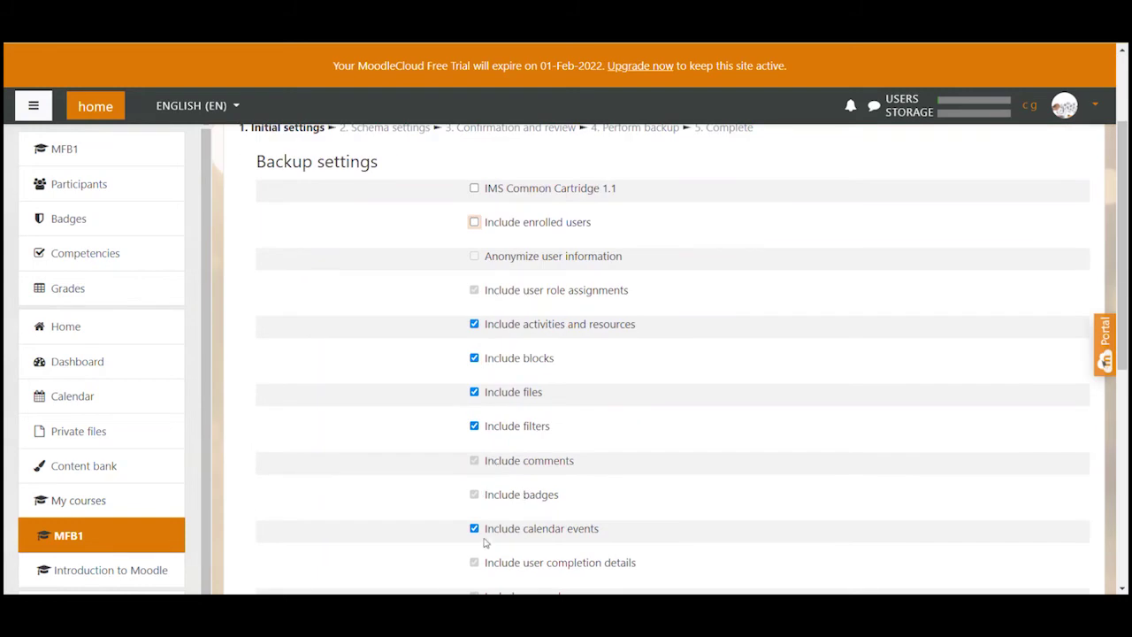
{"action": "scroll", "coordinate": [408, 419], "scroll_direction": "up", "scroll_amount": 1}
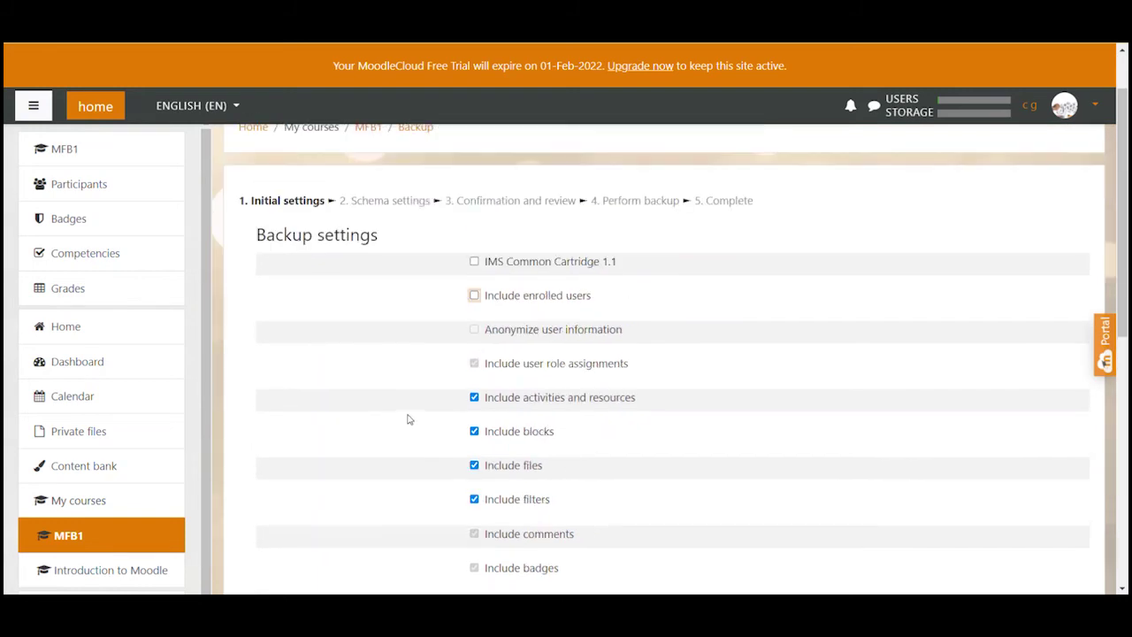
{"action": "left_click_drag", "start_coordinate": [599, 300], "coordinate": [487, 297]}
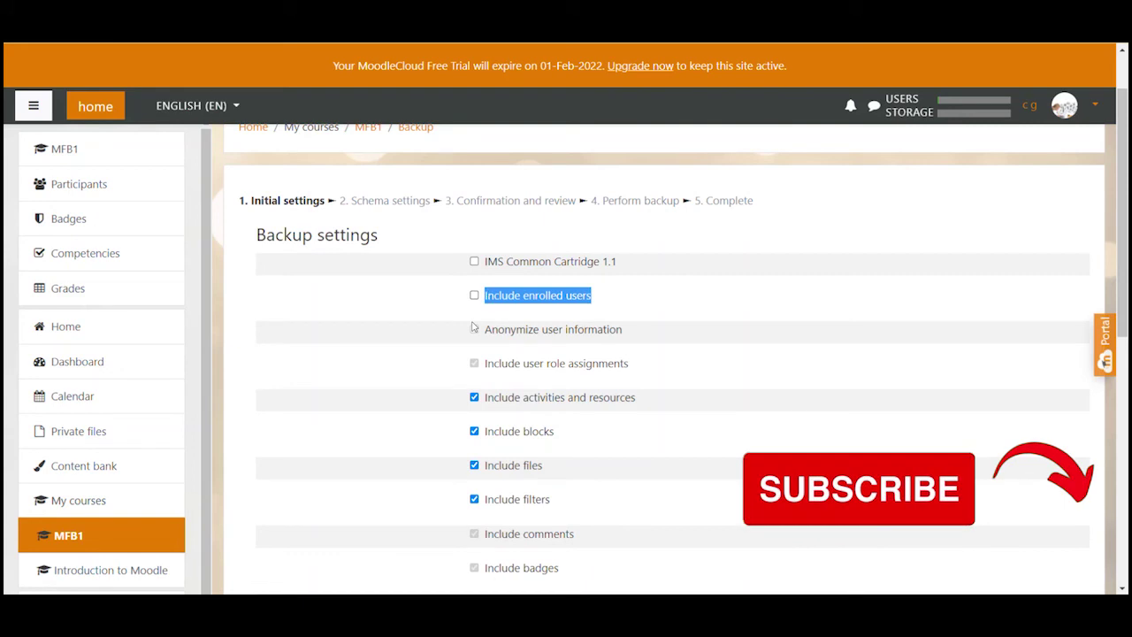
{"action": "left_click", "coordinate": [457, 301]}
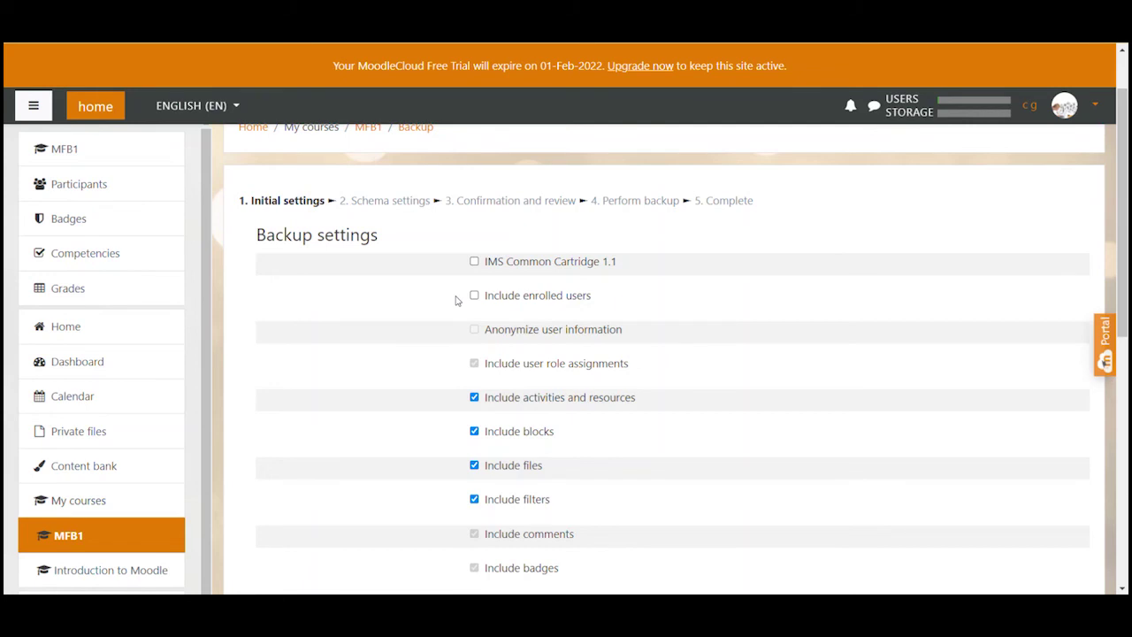
{"action": "left_click", "coordinate": [475, 296]}
{"action": "left_click", "coordinate": [474, 295]}
{"action": "scroll", "coordinate": [421, 318], "scroll_direction": "down", "scroll_amount": 2}
{"action": "scroll", "coordinate": [421, 318], "scroll_direction": "down", "scroll_amount": 3}
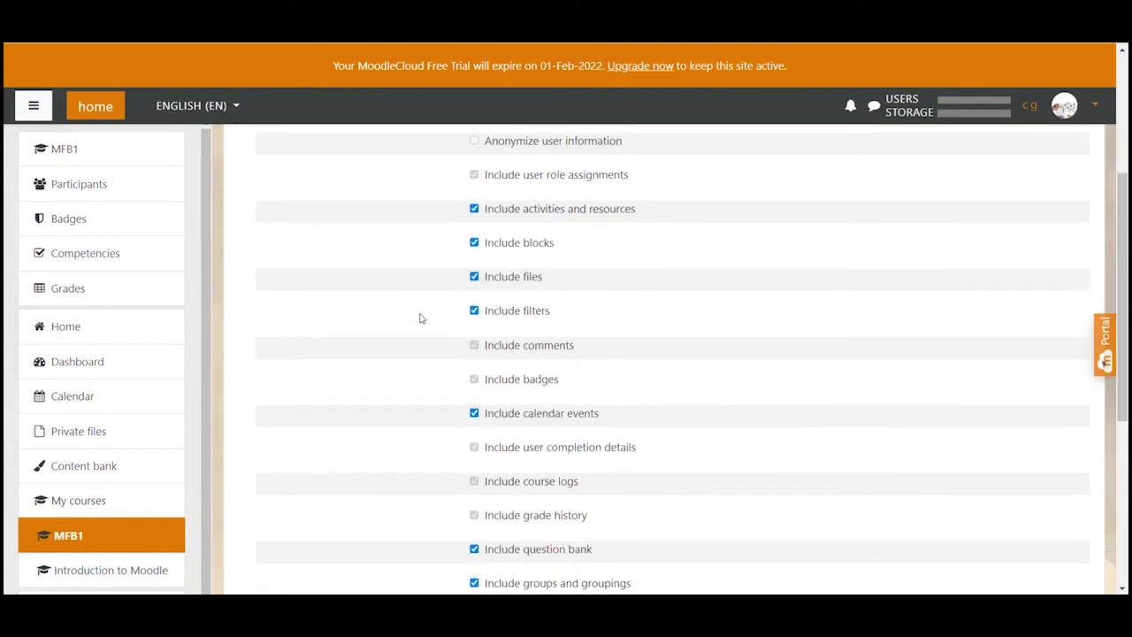
{"action": "scroll", "coordinate": [421, 318], "scroll_direction": "down", "scroll_amount": 1}
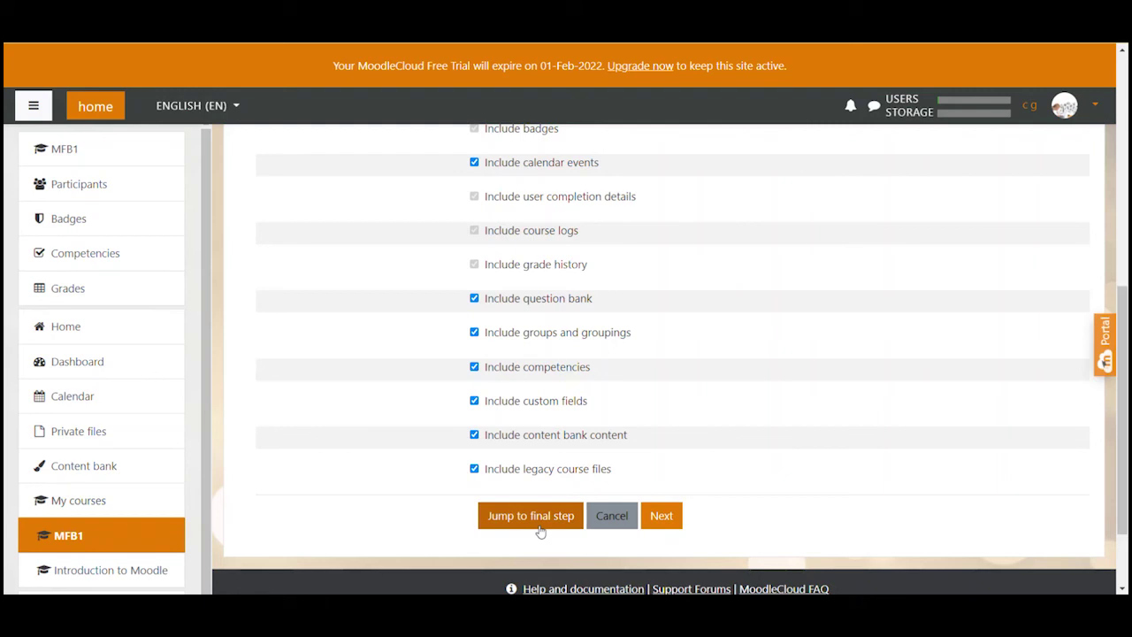
- In Schema settings, leave Announcements and First Math Lesson out, then continue to Confirmation and review
{"action": "left_click", "coordinate": [659, 522]}
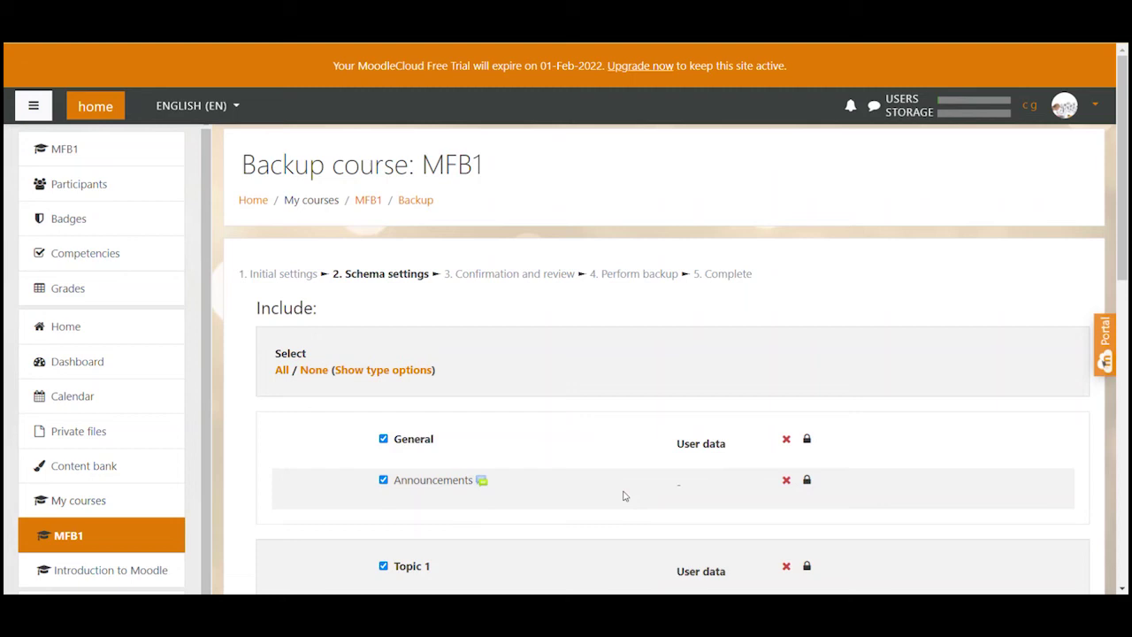
{"action": "scroll", "coordinate": [579, 432], "scroll_direction": "down", "scroll_amount": 2}
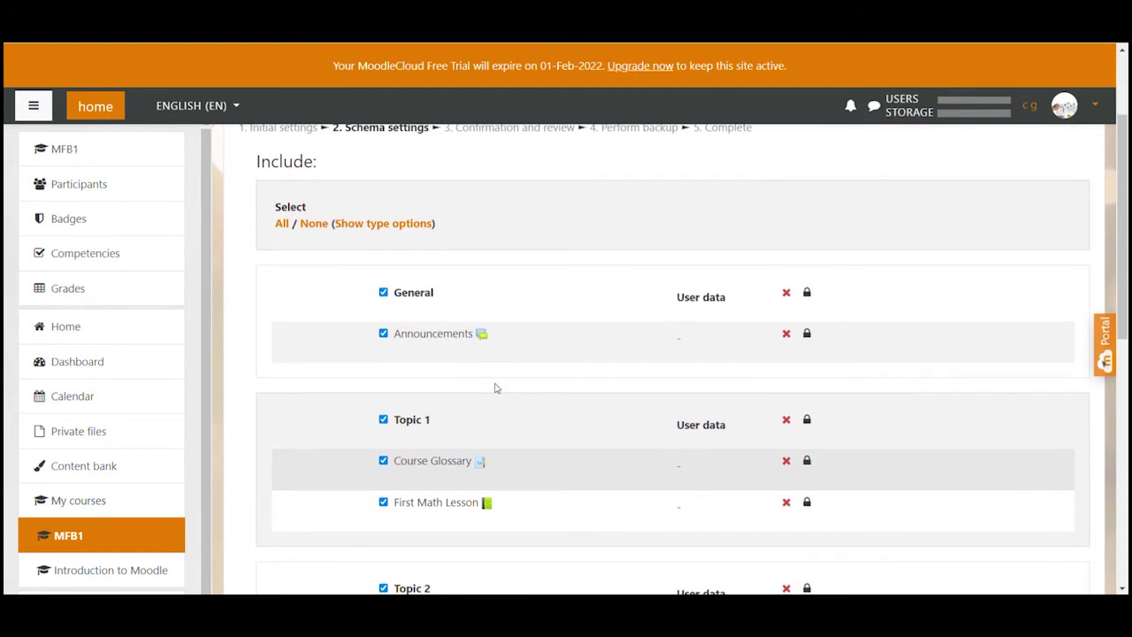
{"action": "left_click", "coordinate": [383, 333]}
{"action": "left_click", "coordinate": [383, 502]}
{"action": "scroll", "coordinate": [571, 427], "scroll_direction": "down", "scroll_amount": 2}
{"action": "scroll", "coordinate": [416, 409], "scroll_direction": "down", "scroll_amount": 2}
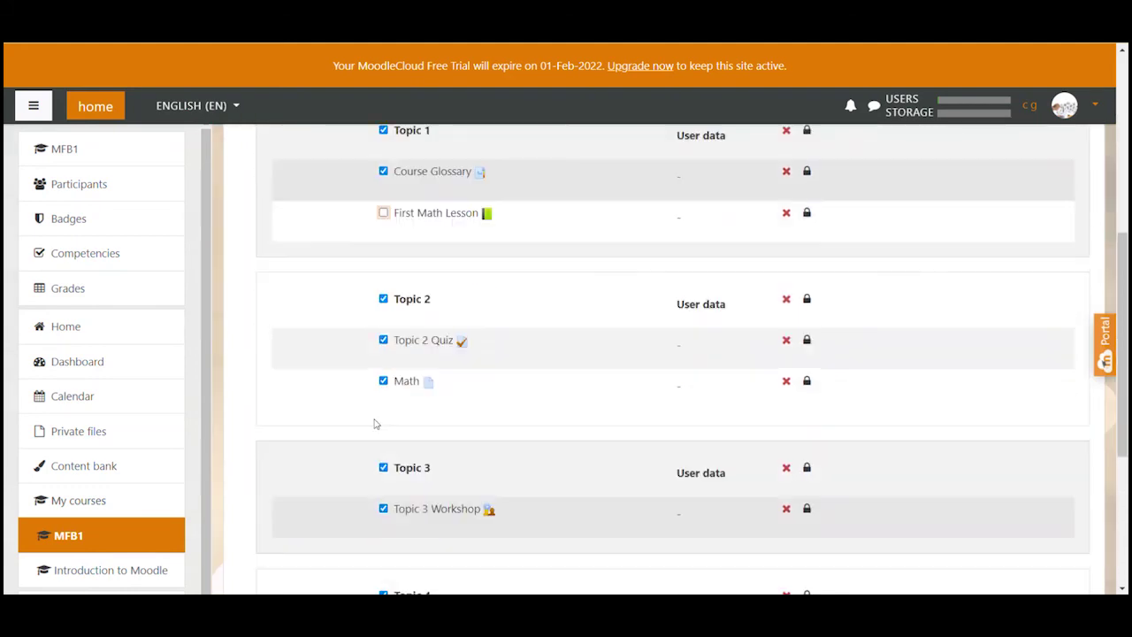
{"action": "scroll", "coordinate": [376, 426], "scroll_direction": "down", "scroll_amount": 3}
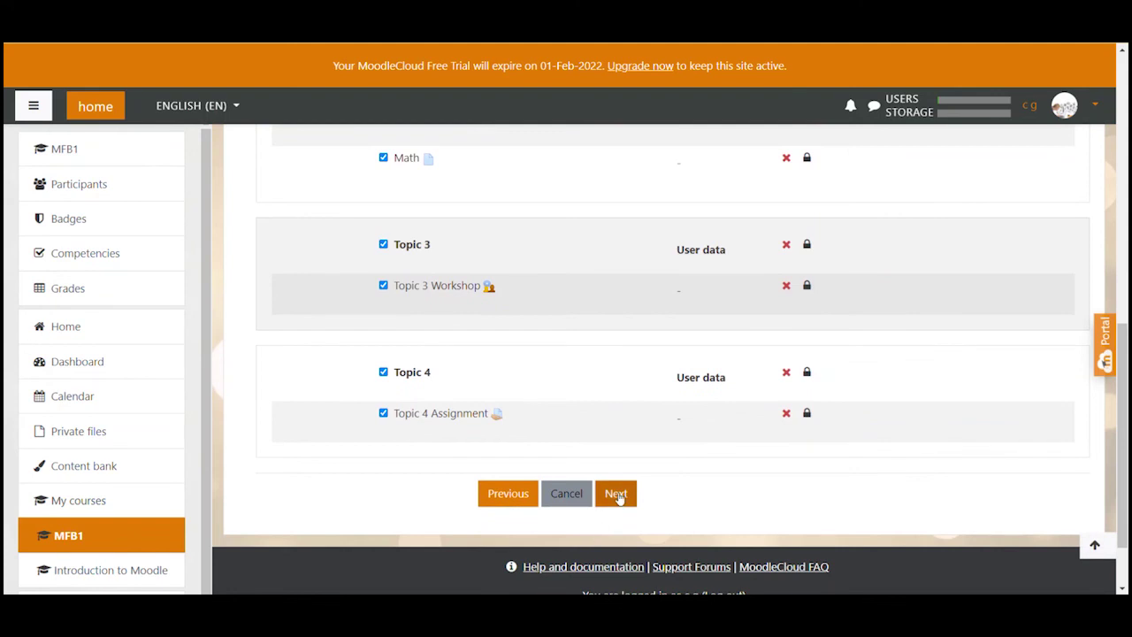
{"action": "left_click", "coordinate": [617, 495]}
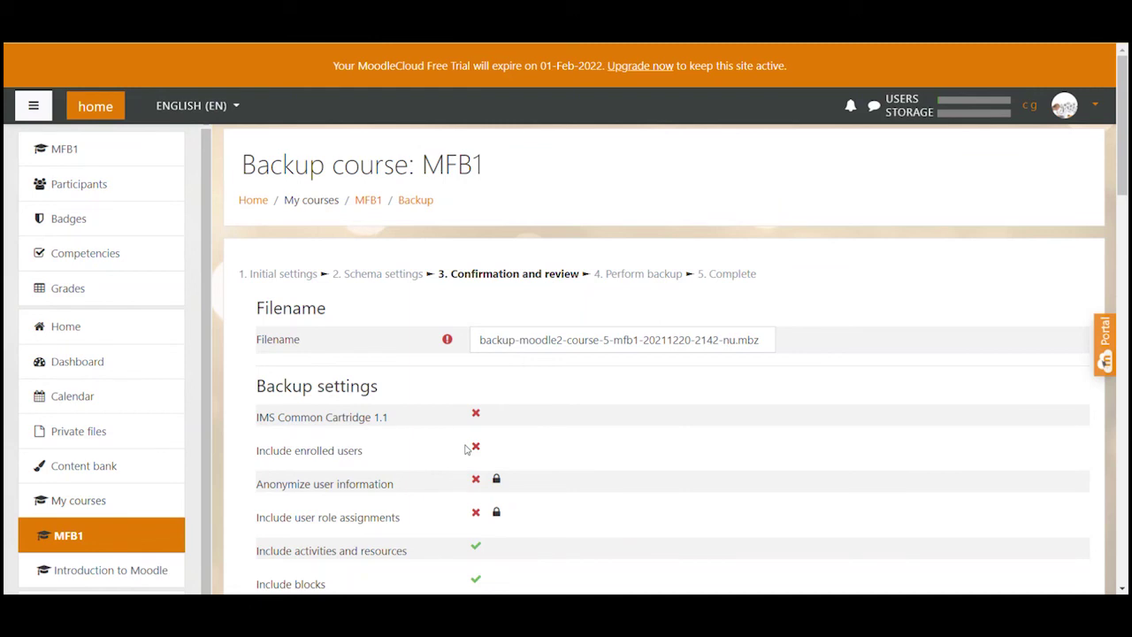
- Return to Initial settings and use 'Jump to final step' to perform the MFB1 backup
{"action": "triple_click", "coordinate": [559, 339]}
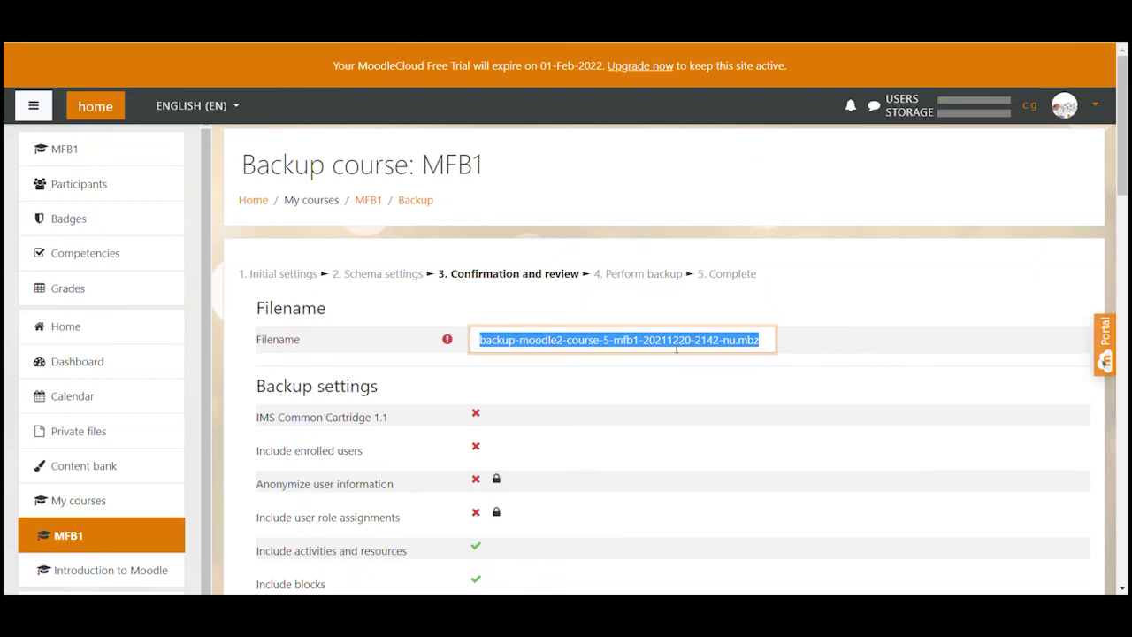
{"action": "left_click", "coordinate": [557, 382]}
{"action": "scroll", "coordinate": [557, 382], "scroll_direction": "down", "scroll_amount": 20}
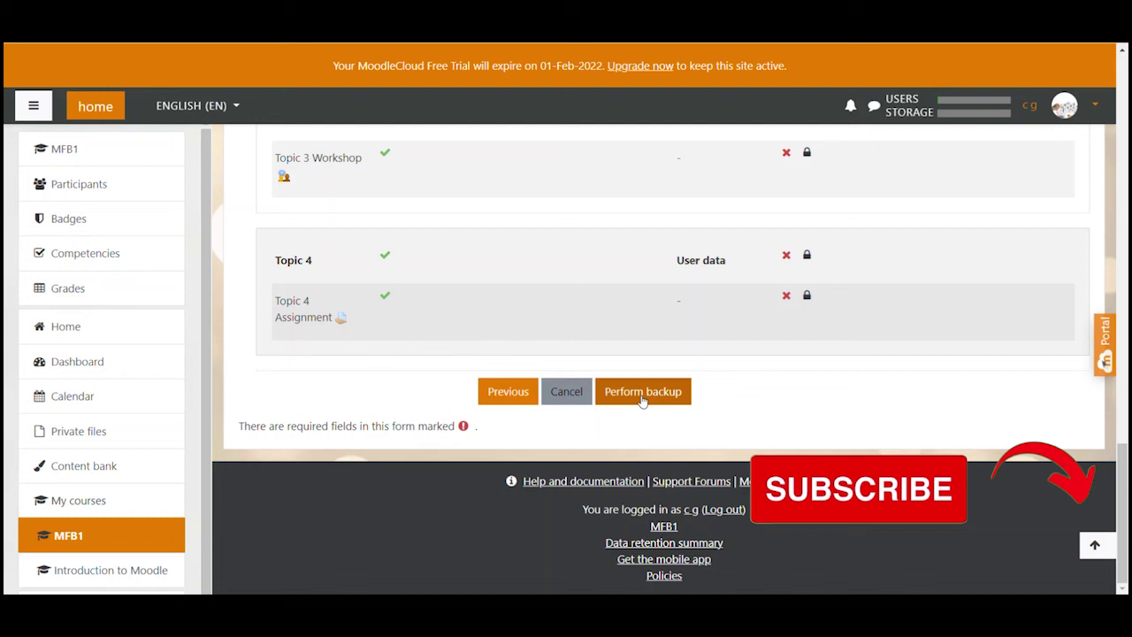
{"action": "left_click", "coordinate": [507, 391]}
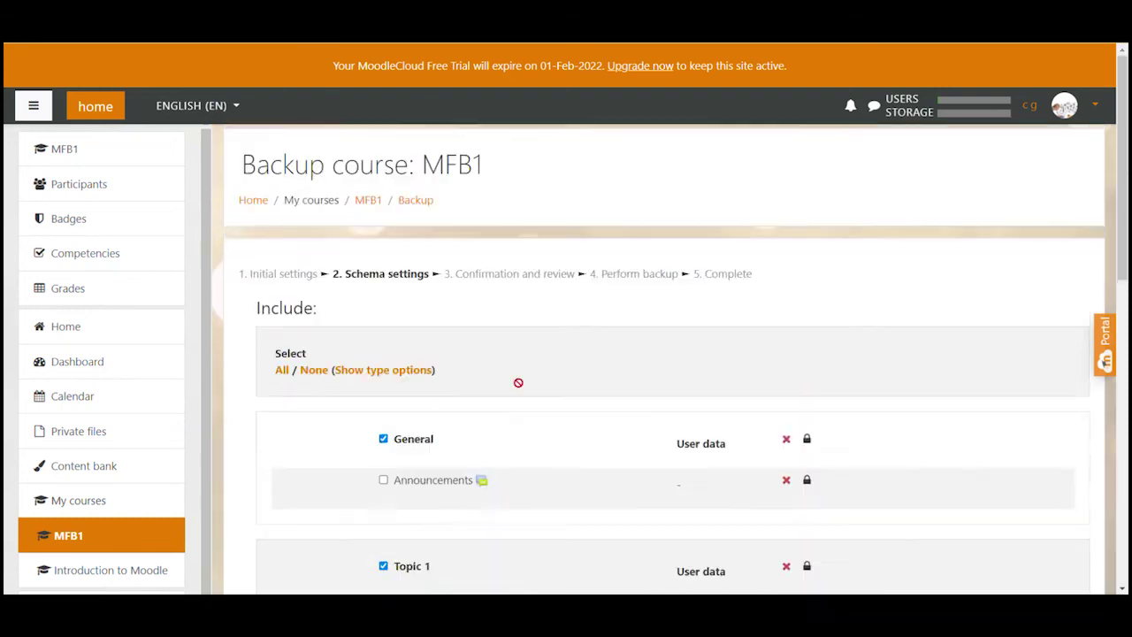
{"action": "scroll", "coordinate": [518, 382], "scroll_direction": "down", "scroll_amount": 5}
{"action": "scroll", "coordinate": [518, 382], "scroll_direction": "down", "scroll_amount": 3}
{"action": "left_click", "coordinate": [507, 409]}
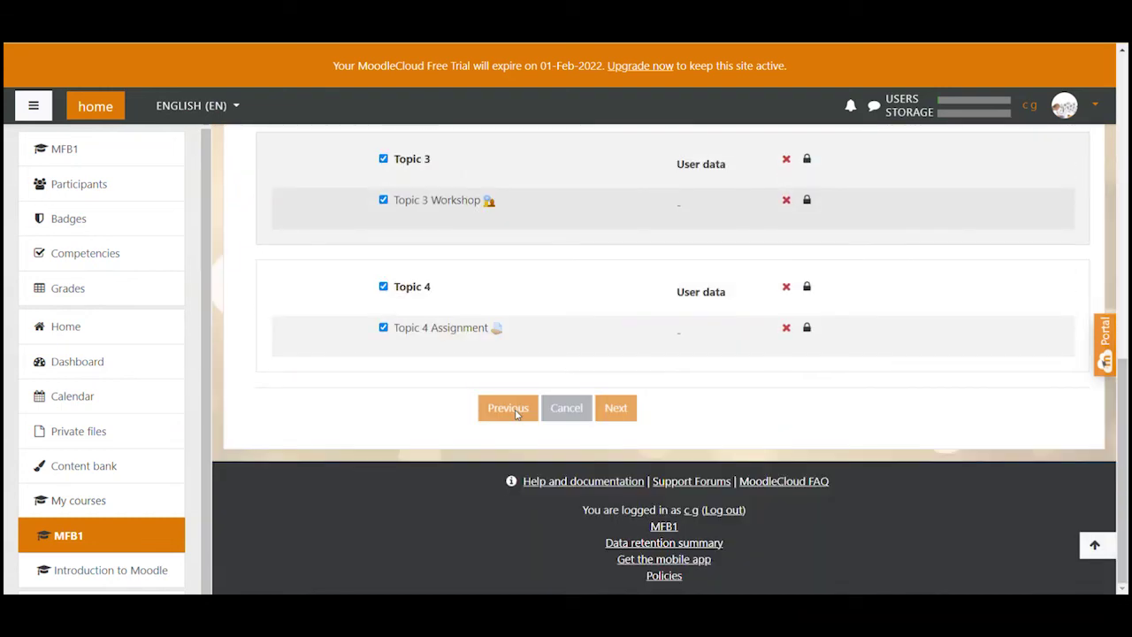
{"action": "scroll", "coordinate": [516, 409], "scroll_direction": "down", "scroll_amount": 10}
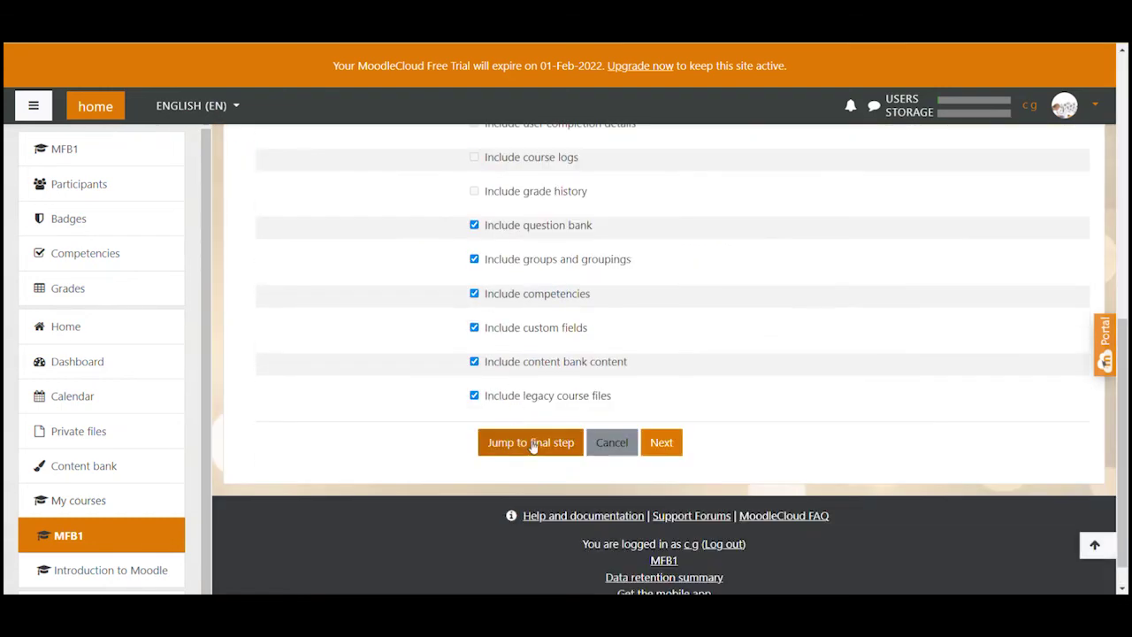
{"action": "left_click", "coordinate": [533, 446]}
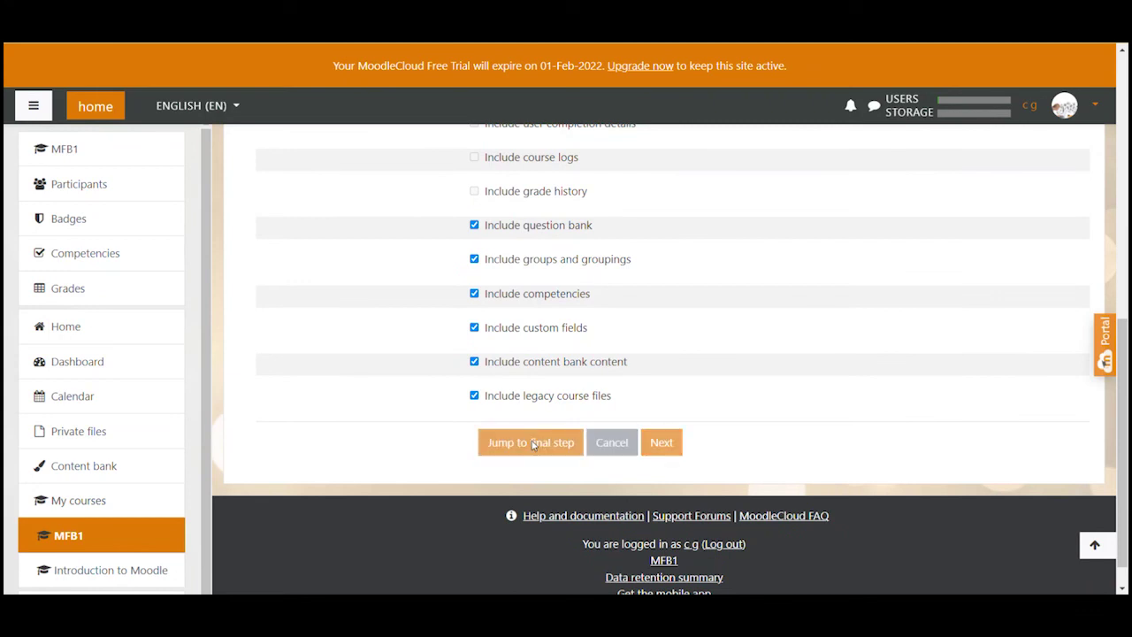
{"action": "left_click", "coordinate": [534, 445]}
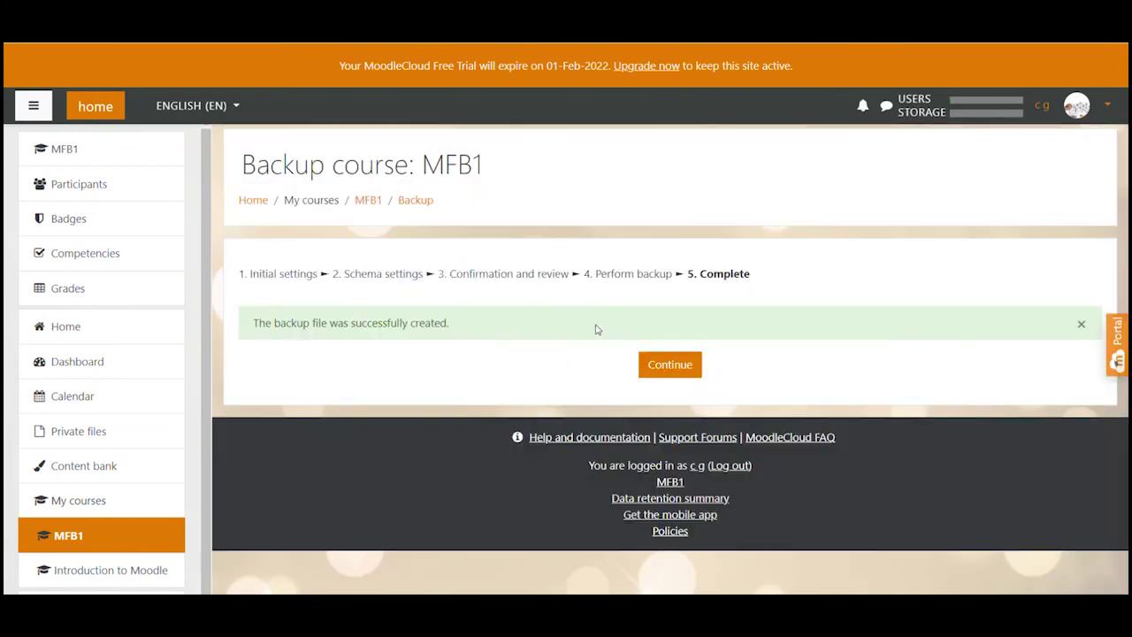
- Continue past the backup success message and review the backup areas on the Restore course page
{"action": "left_click_drag", "start_coordinate": [478, 329], "coordinate": [247, 331]}
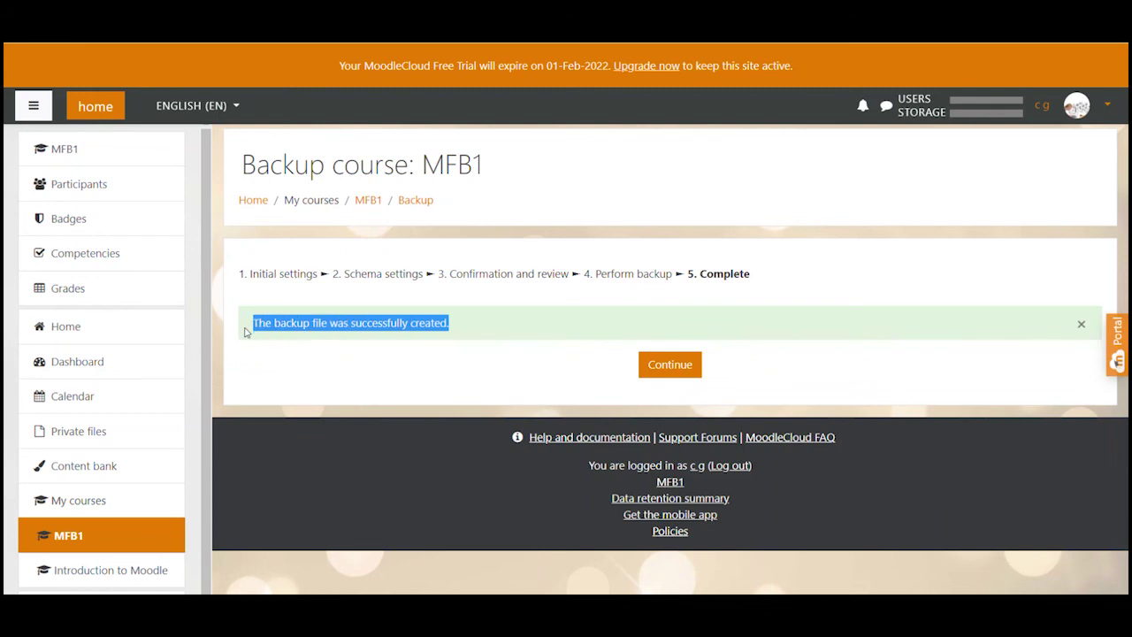
{"action": "left_click", "coordinate": [348, 365]}
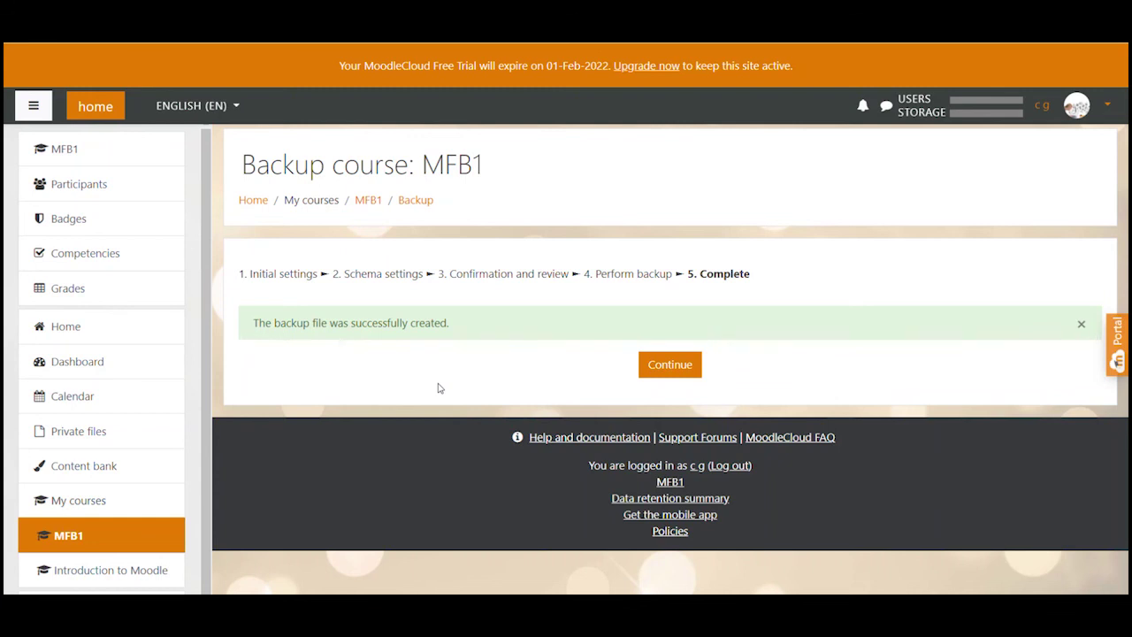
{"action": "left_click", "coordinate": [665, 370]}
{"action": "scroll", "coordinate": [498, 379], "scroll_direction": "down", "scroll_amount": 3}
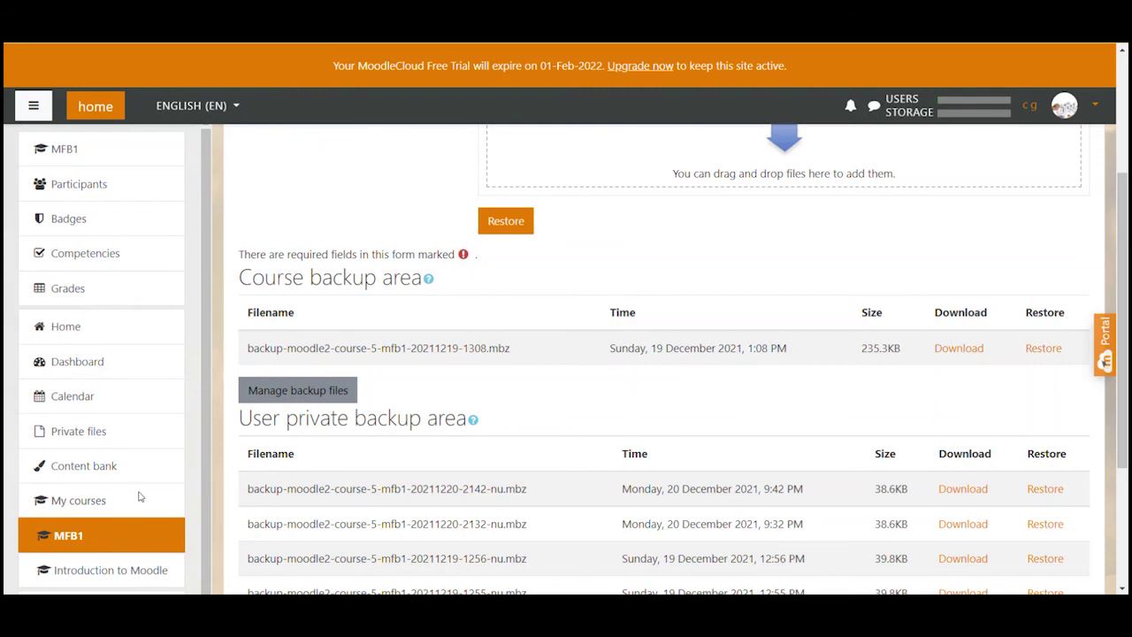
- Download backup-moodle2-course-5-mfb1-20211219-1308.mbz from the course backup area of MFB1's Restore page
{"action": "left_click", "coordinate": [119, 543]}
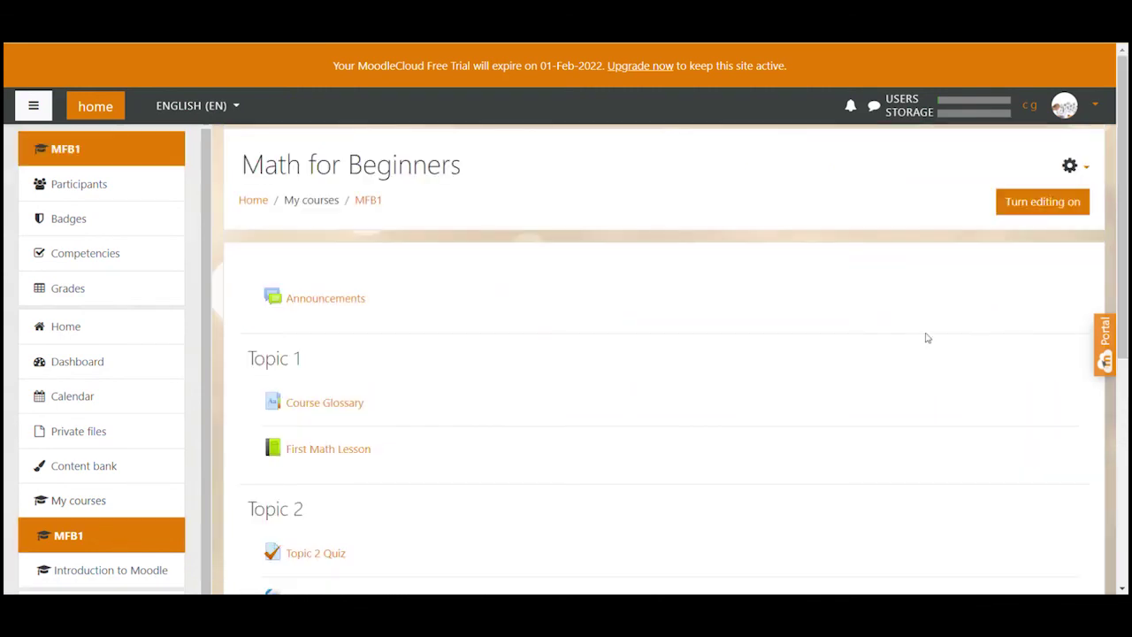
{"action": "left_click", "coordinate": [1088, 170]}
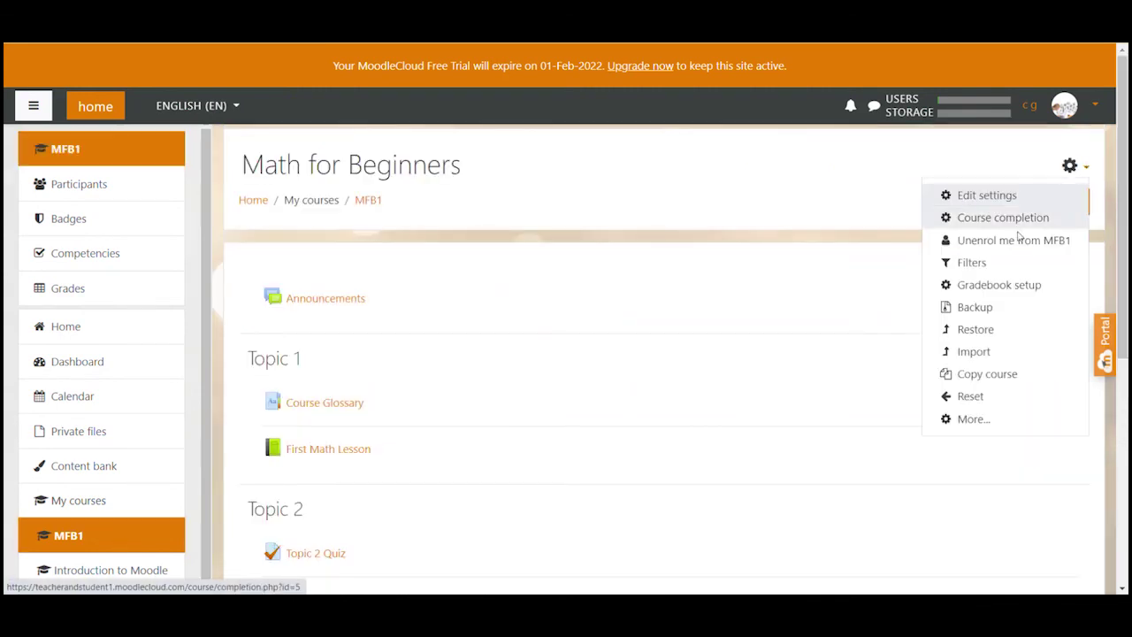
{"action": "left_click", "coordinate": [975, 330]}
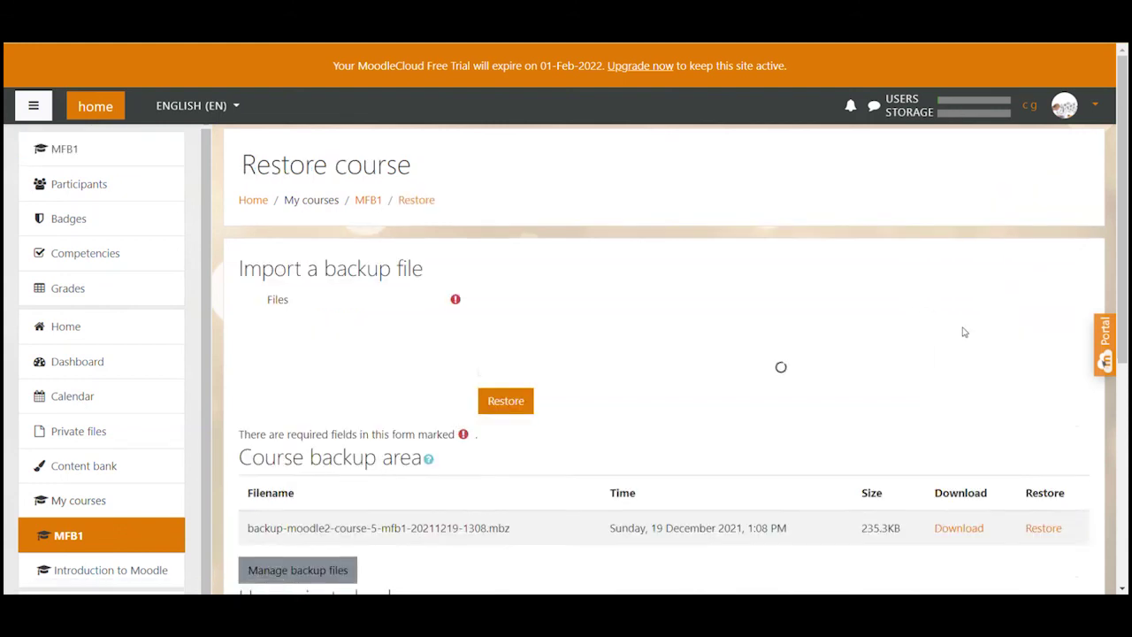
{"action": "scroll", "coordinate": [718, 440], "scroll_direction": "down", "scroll_amount": 3}
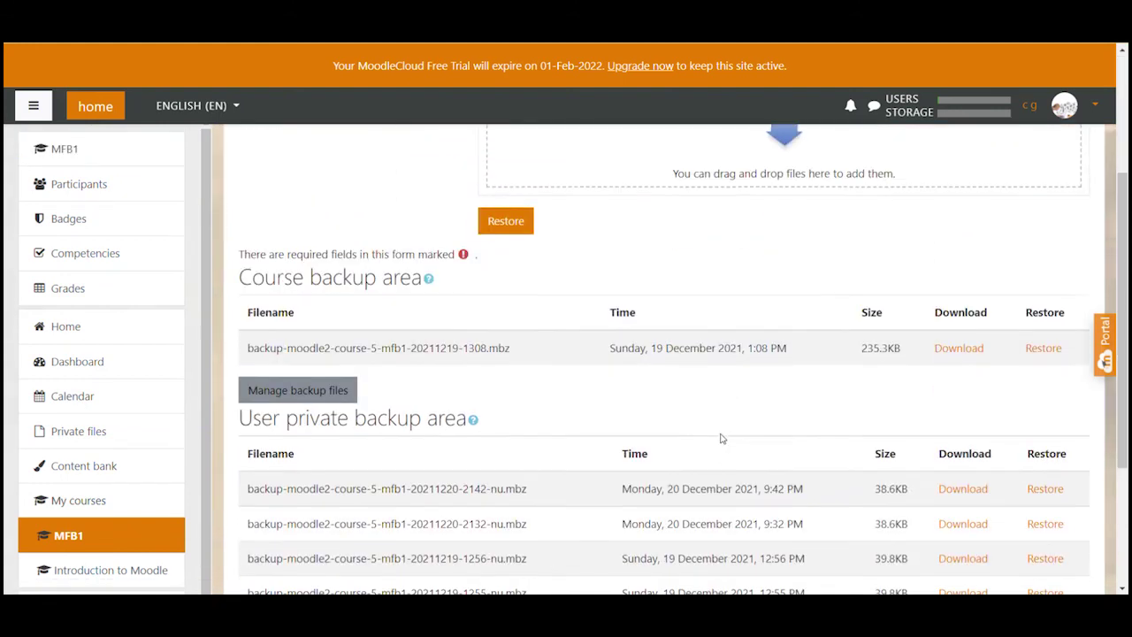
{"action": "scroll", "coordinate": [721, 438], "scroll_direction": "down", "scroll_amount": 1}
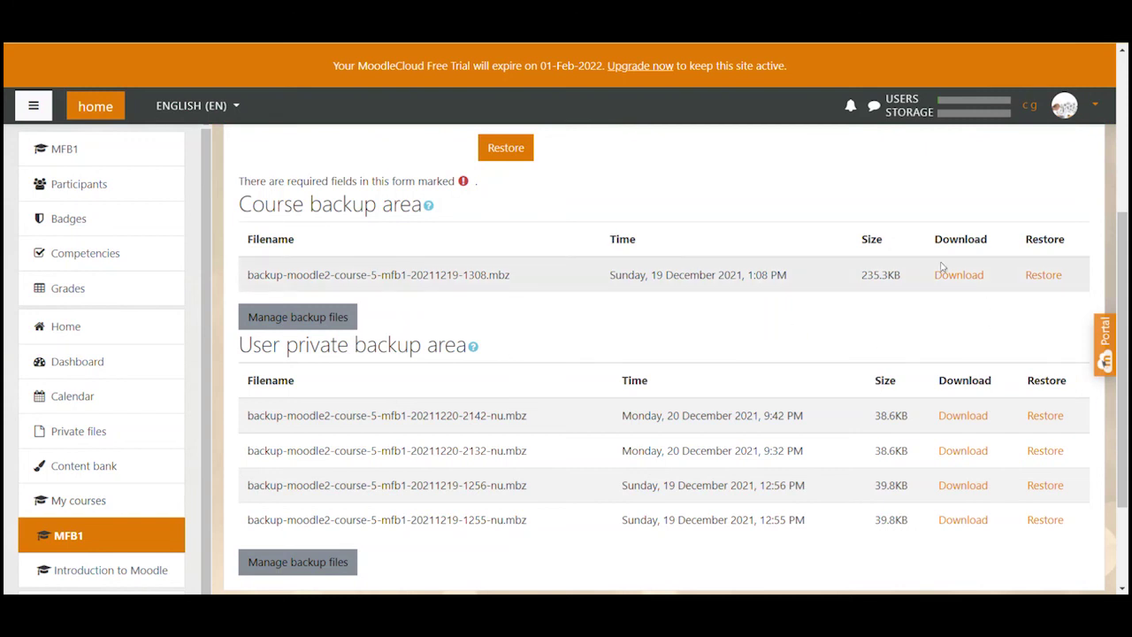
{"action": "left_click", "coordinate": [967, 280]}
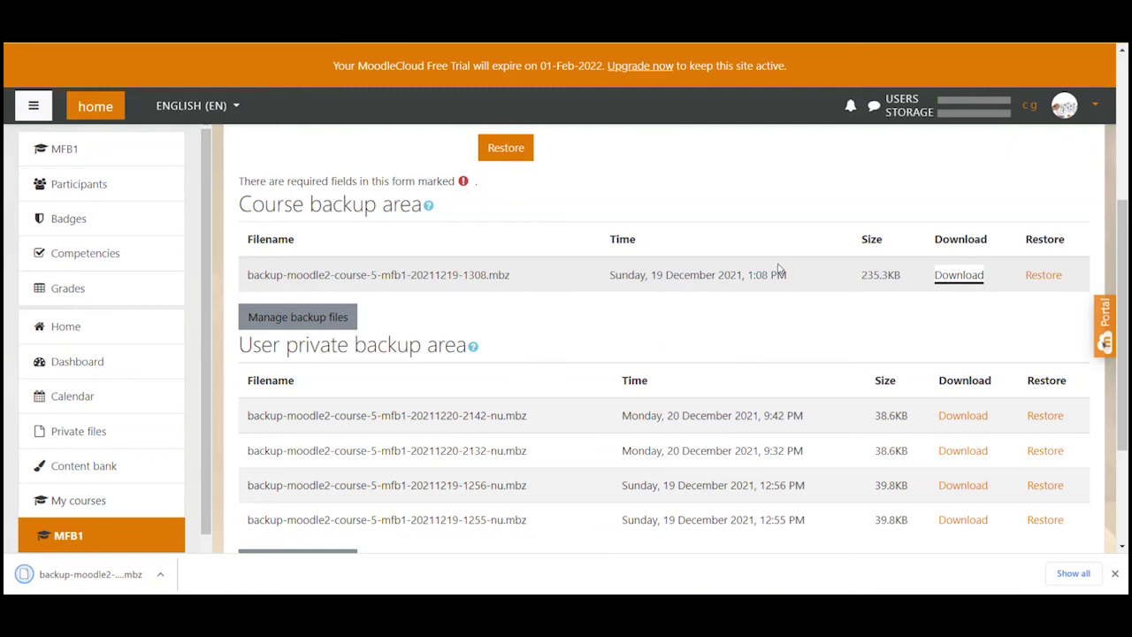
- Show the downloaded .mbz backup file in the Downloads folder in File Explorer
{"action": "left_click", "coordinate": [161, 573]}
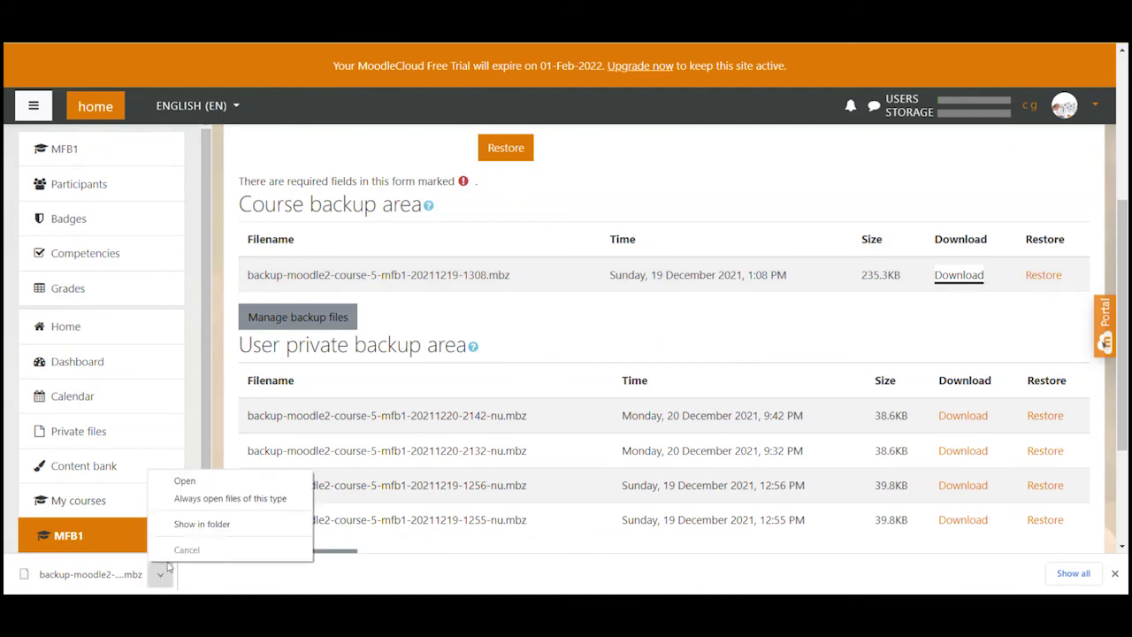
{"action": "left_click", "coordinate": [190, 527]}
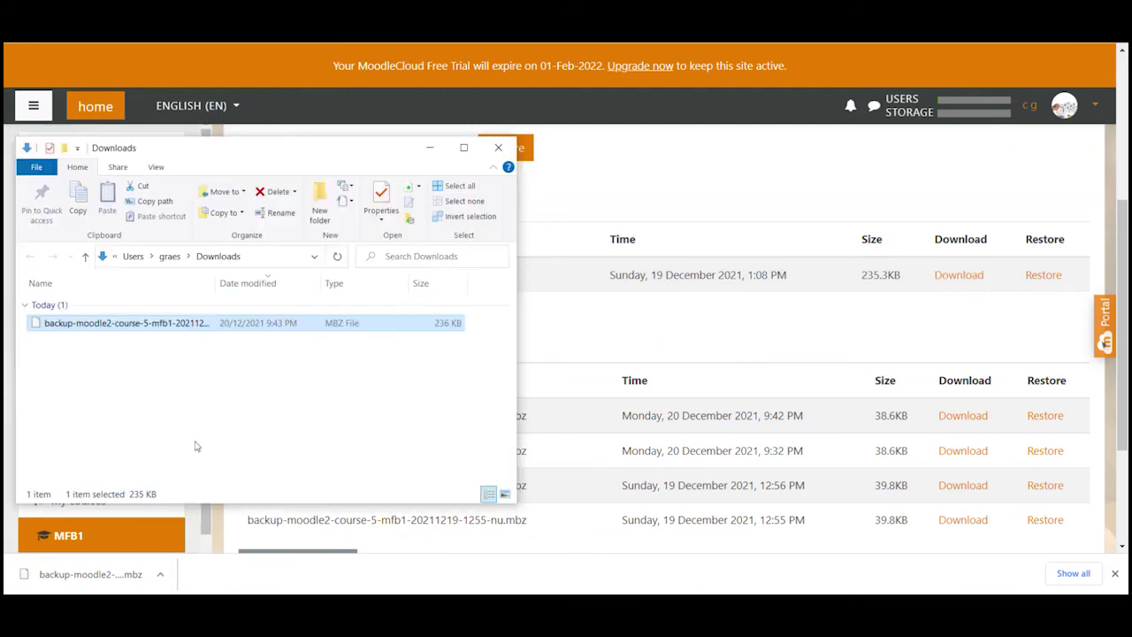
{"action": "left_click_drag", "start_coordinate": [232, 148], "coordinate": [316, 146]}
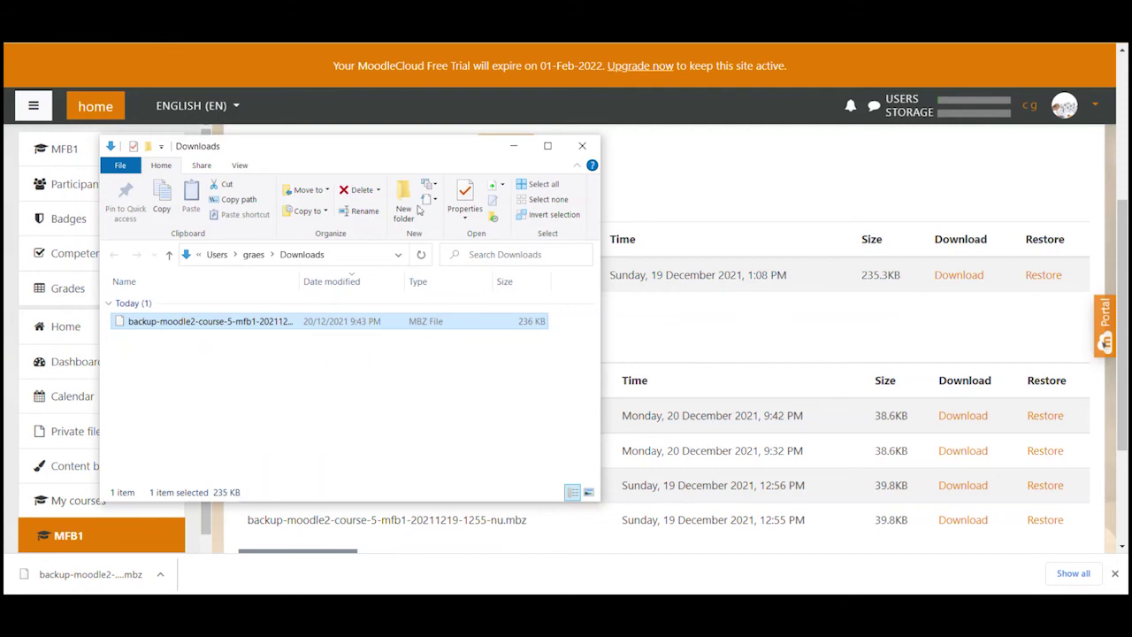
{"action": "left_click", "coordinate": [583, 147]}
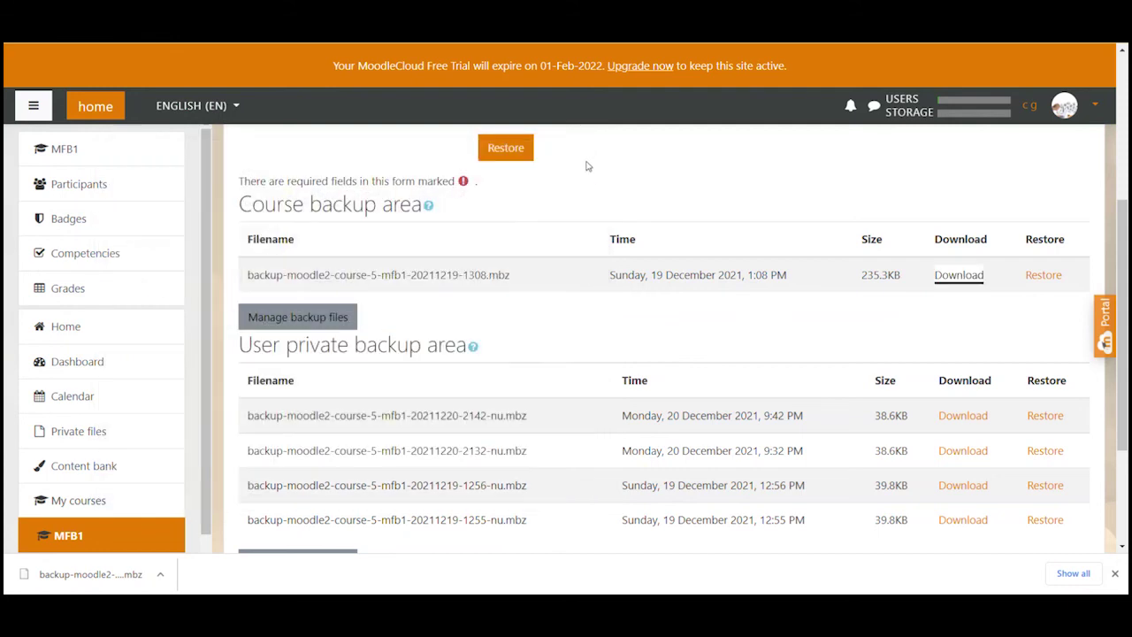